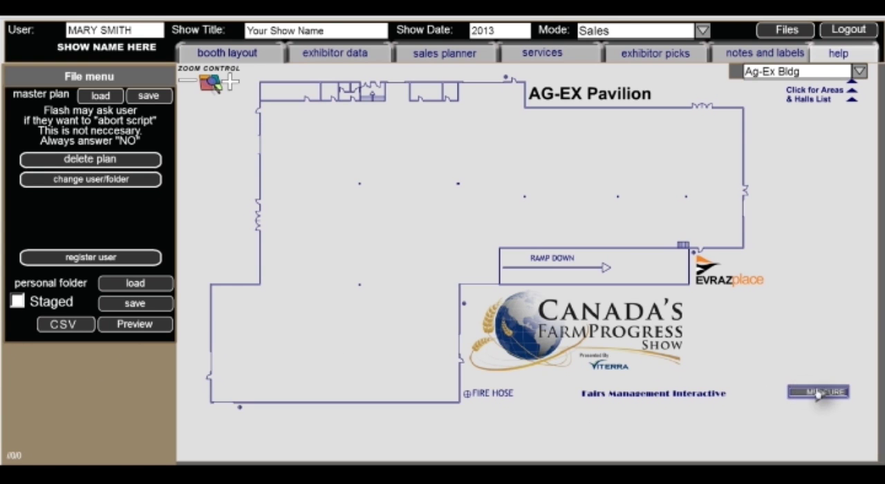
Measure the pavilion's width by placing the two crosshairs on the inner left wall corner and the upper right hall corner
click(819, 392)
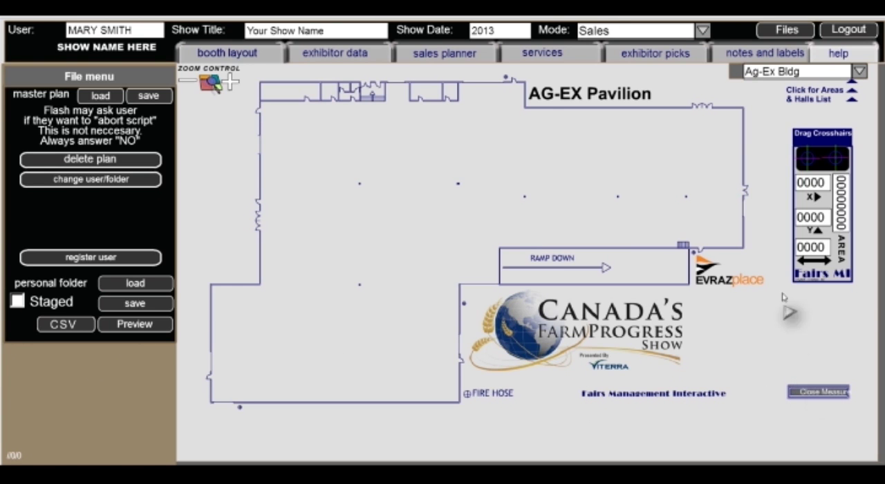
drag(823, 159, 807, 161)
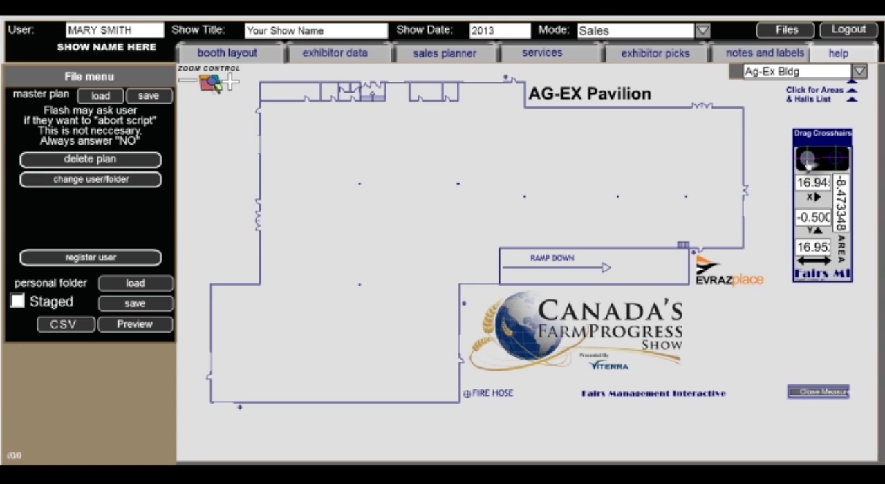
drag(809, 163, 788, 164)
drag(696, 177, 265, 290)
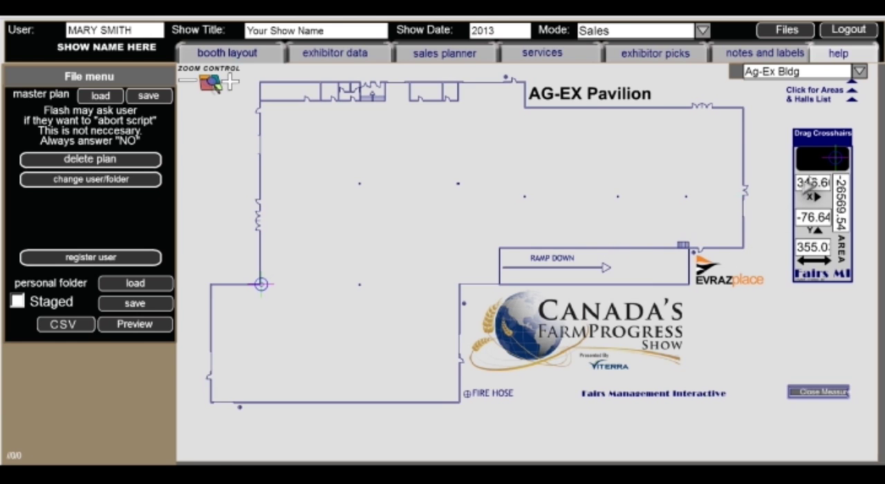
drag(835, 158, 743, 112)
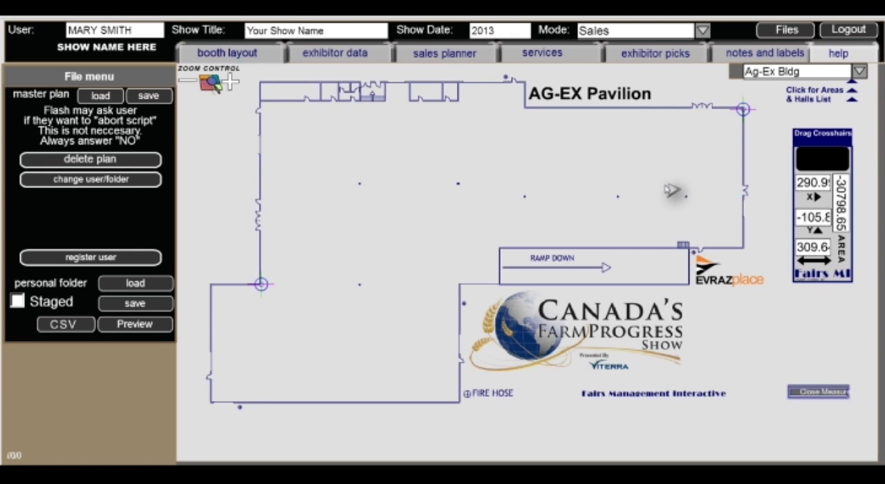
Create a booth pod with 9 aisles in the booth layout settings and position its first row against the pavilion's left wall
click(238, 61)
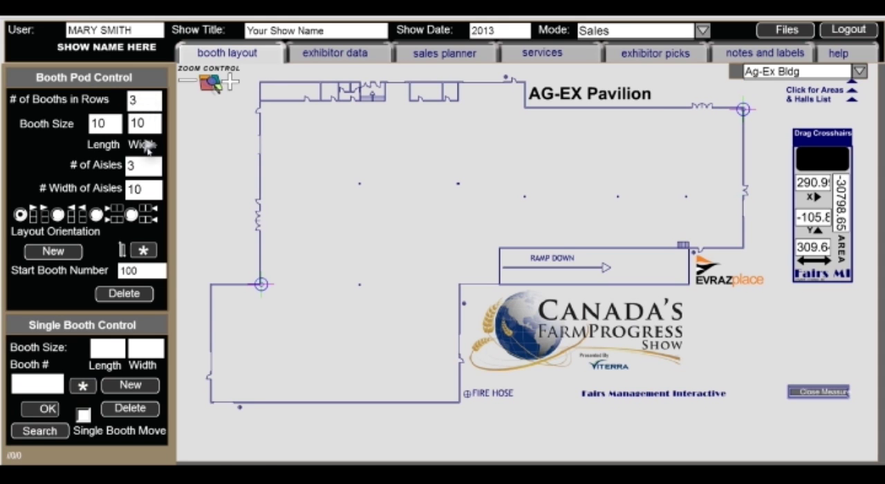
click(143, 167)
drag(143, 167, 124, 166)
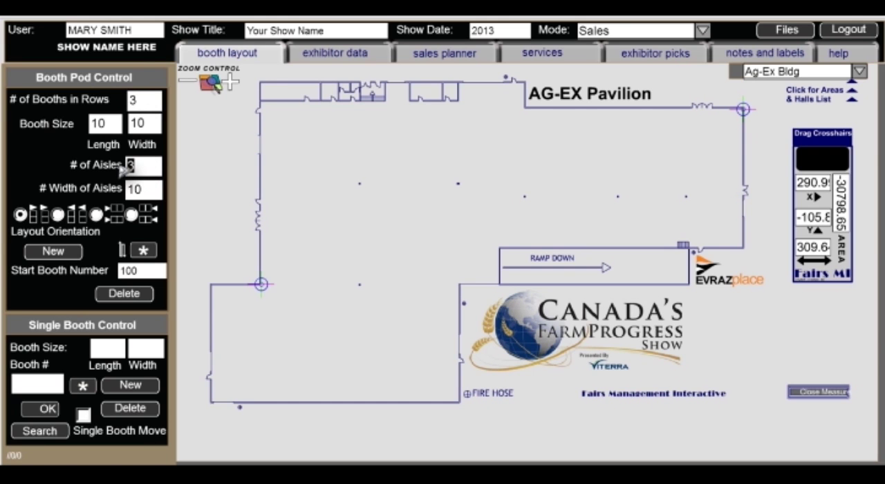
text(9)
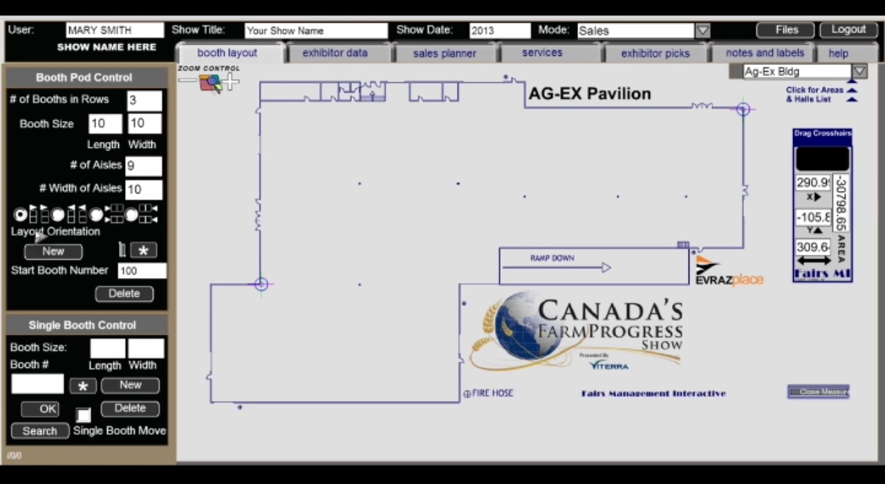
click(53, 251)
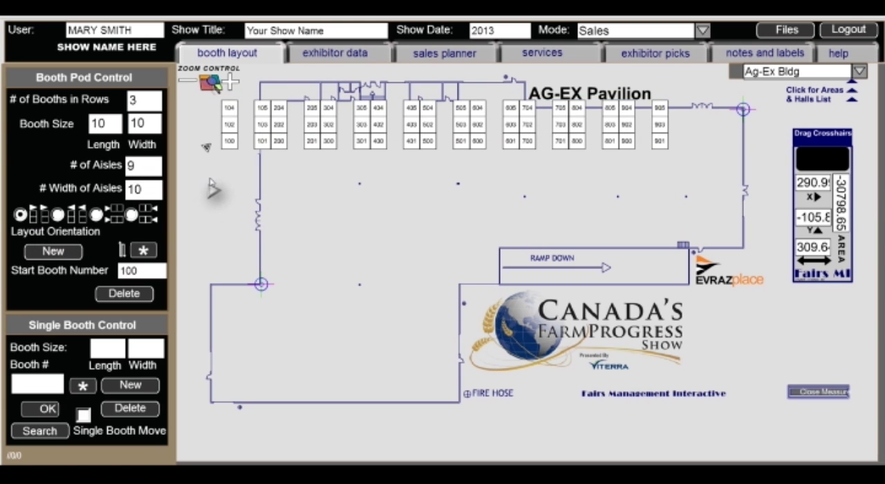
drag(208, 154, 248, 198)
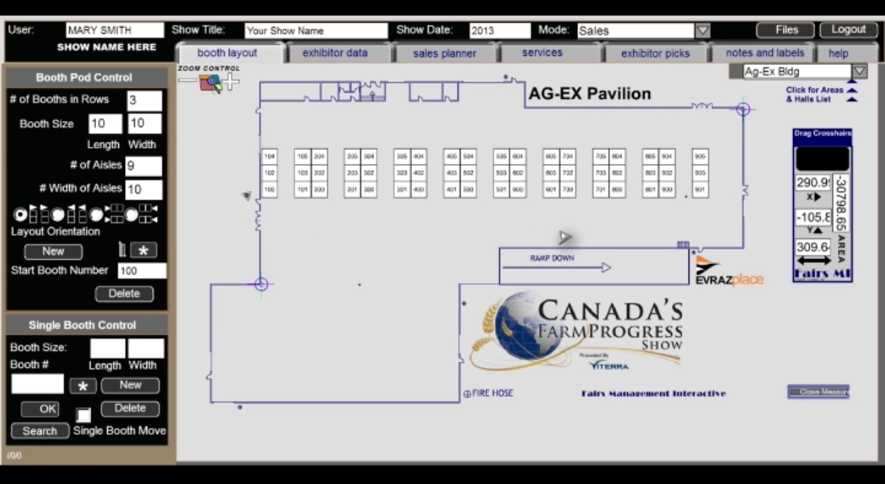
Enable single booth moving, add three copies of booth 905, and line them up along the pavilion's right wall
click(700, 158)
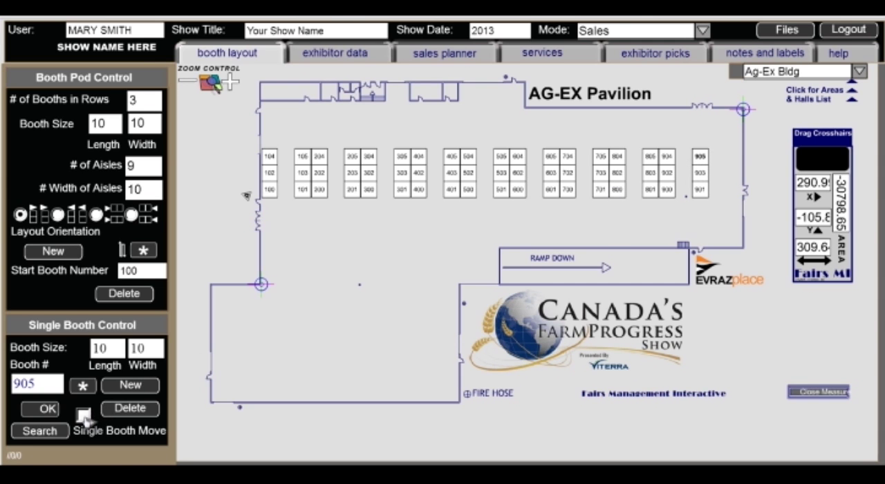
click(83, 416)
click(701, 158)
click(110, 388)
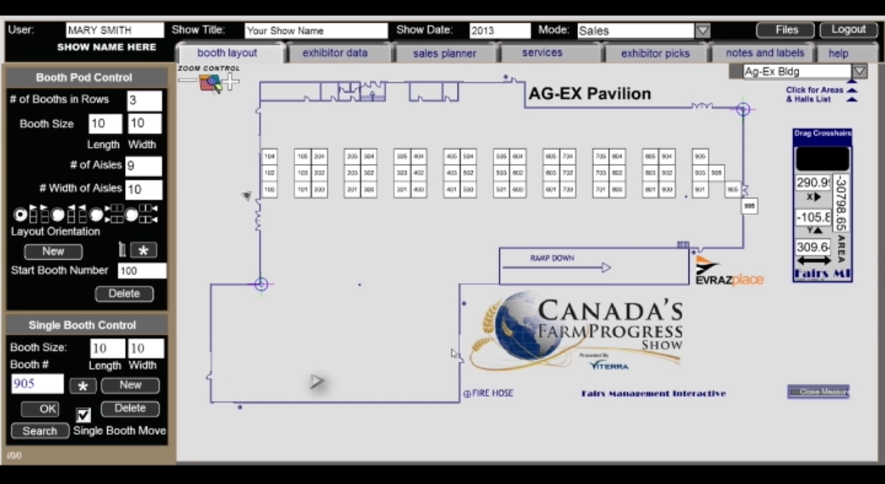
drag(718, 175, 735, 161)
drag(733, 193, 734, 178)
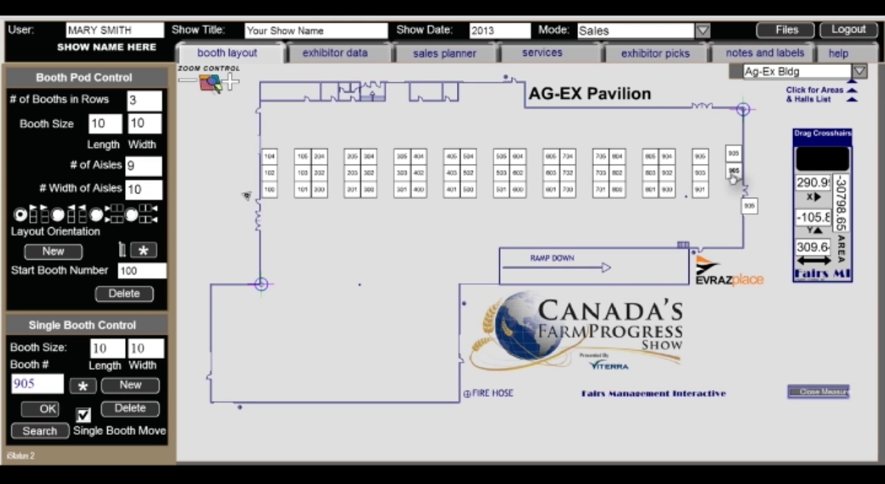
drag(750, 209, 734, 208)
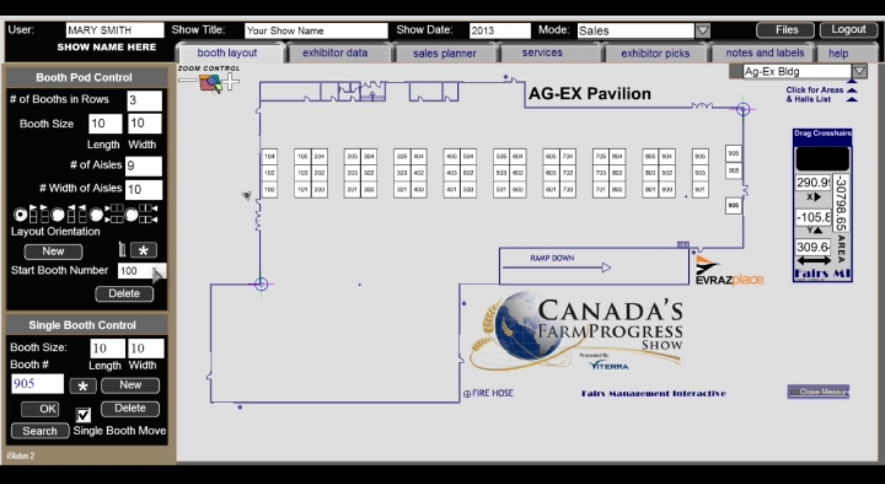
Delete the entire booth group from the floor plan
click(135, 296)
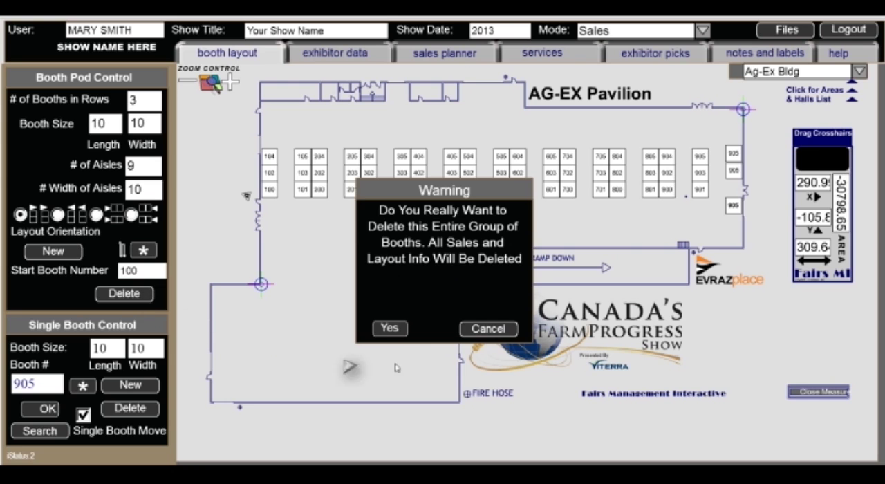
click(388, 328)
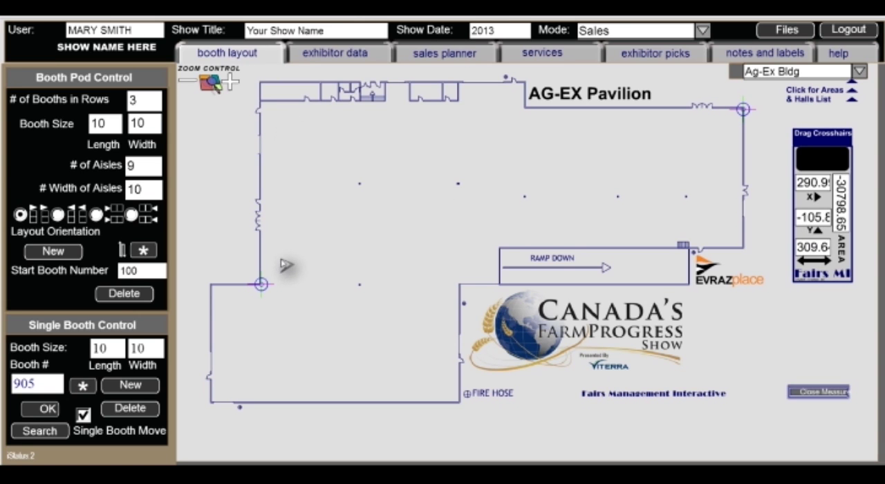
Measure the hall's depth by moving the left crosshair down to the pavilion's lower wall
drag(263, 283, 264, 389)
drag(268, 405, 266, 406)
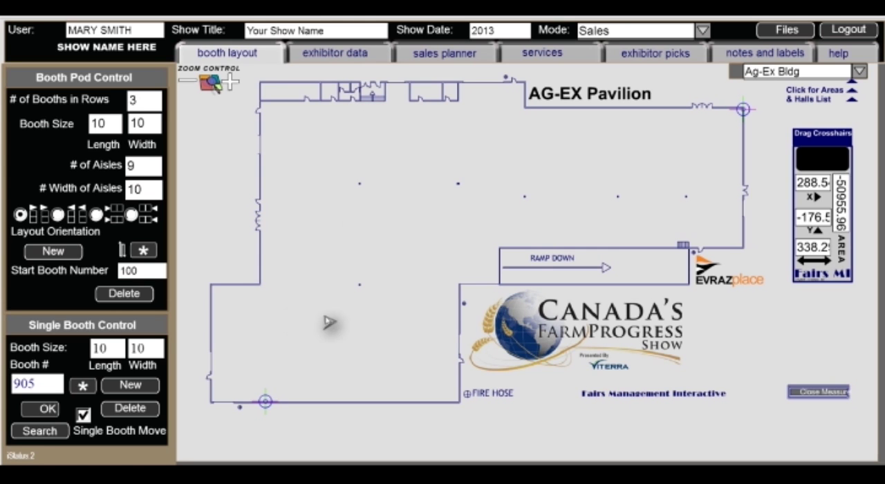
Create a booth pod with 16 booths per row and 1 aisle, and place it inside the hall near the lower wall
drag(144, 105, 125, 106)
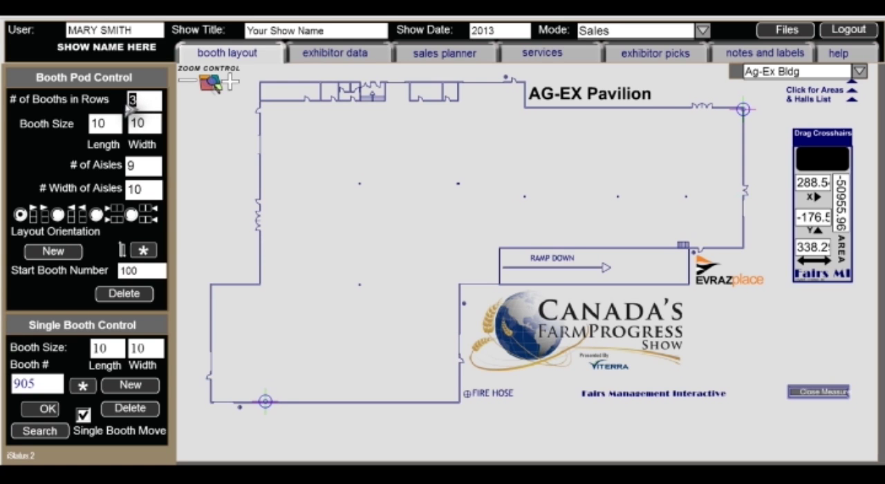
text(16)
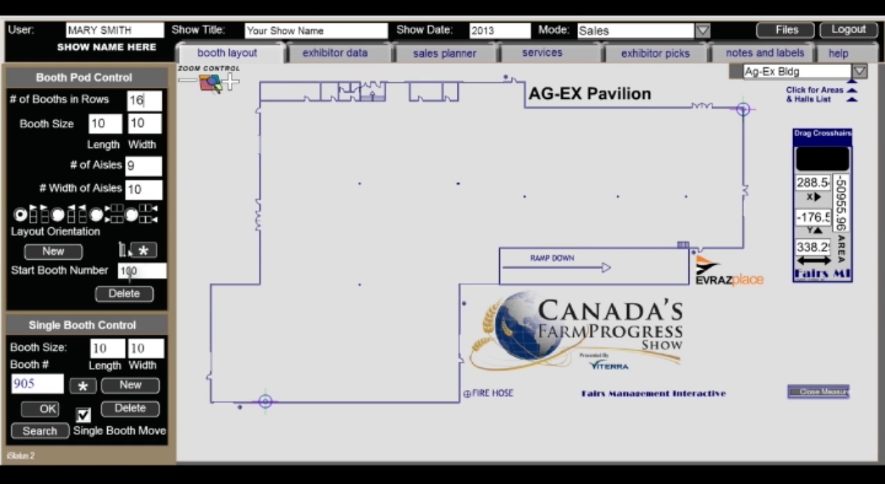
drag(139, 165, 119, 168)
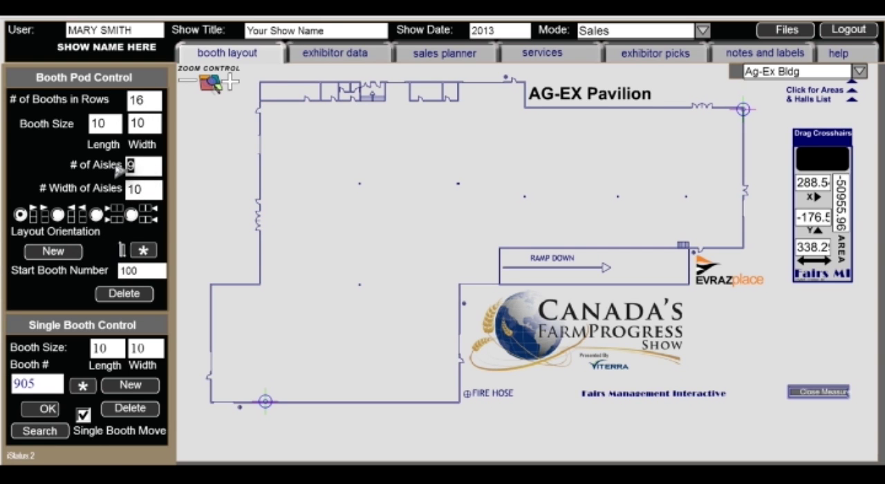
text(1)
click(54, 254)
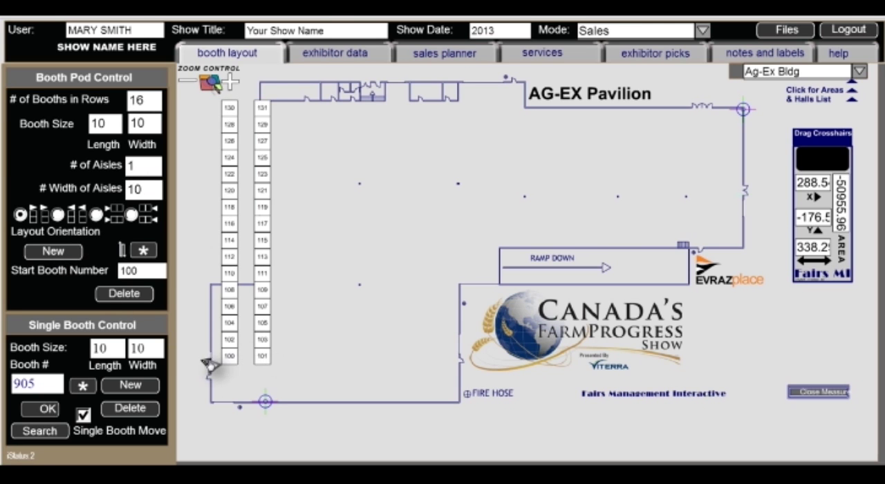
drag(209, 364, 265, 381)
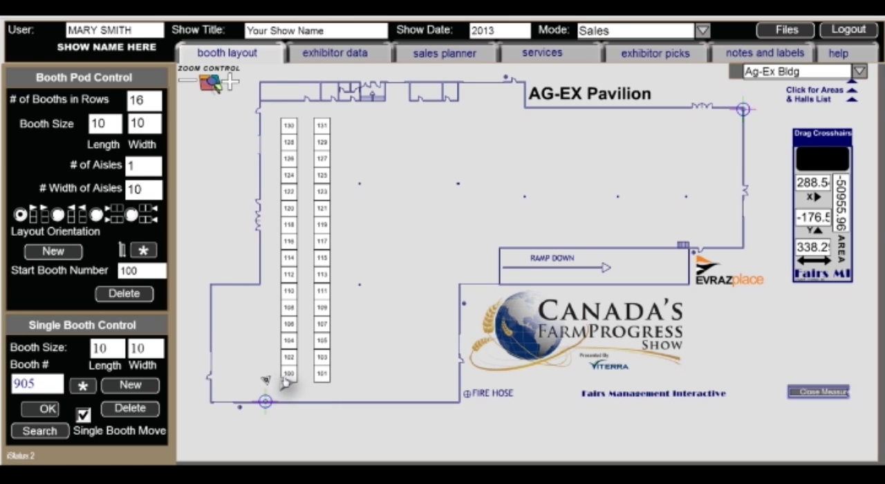
Move end booths 100 and 101 down to the lower wall and booths 130 and 131 up to the upper wall
drag(293, 383, 295, 402)
drag(321, 374, 318, 393)
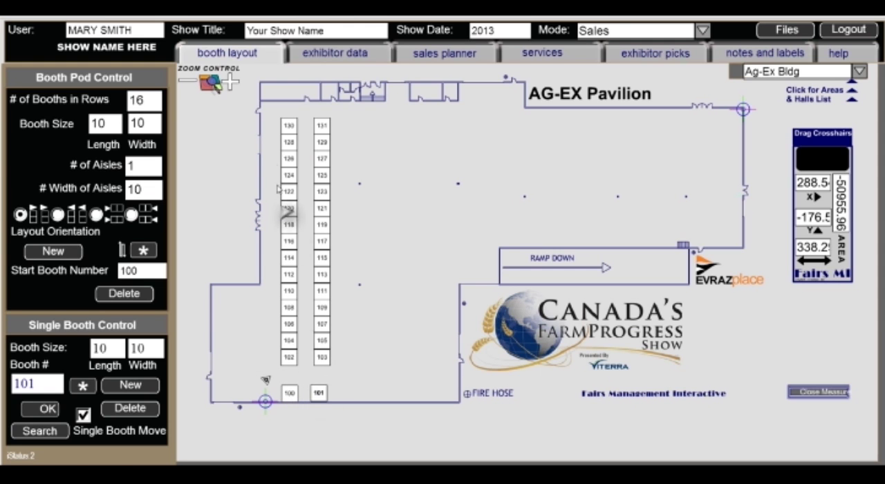
drag(289, 134, 322, 111)
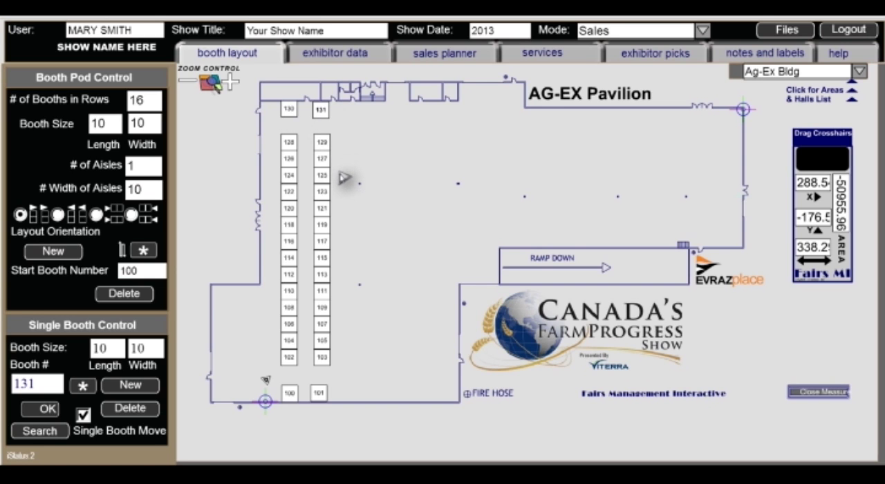
Delete the whole two-row booth pod, including its separated end booths
click(124, 293)
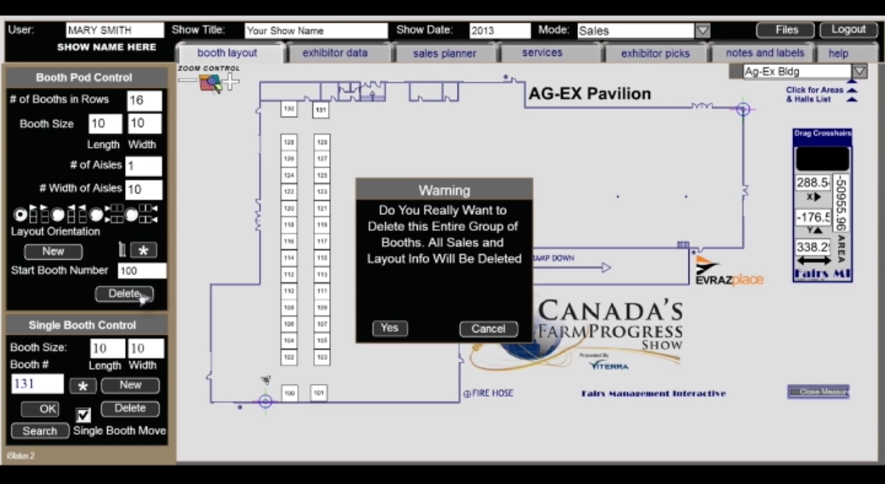
click(383, 332)
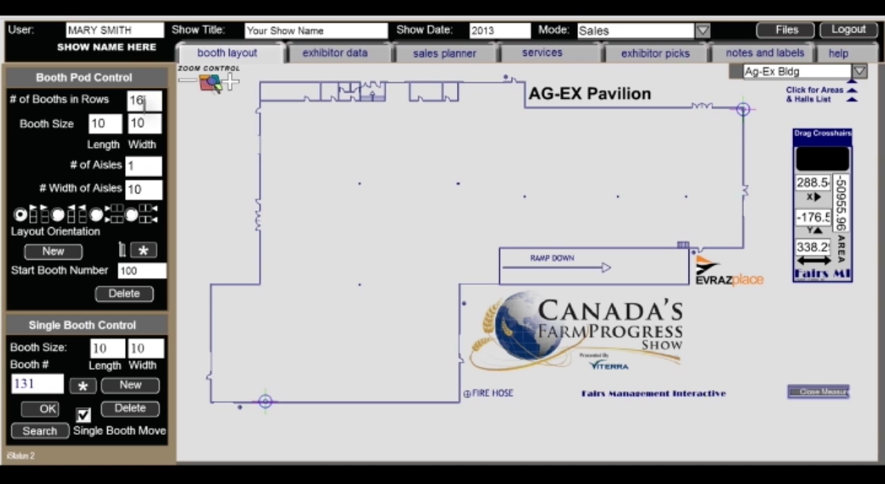
Create a new booth pod with 9 aisles and position it across the hall with its first row against the left wall
drag(137, 168, 121, 171)
text(9)
click(69, 257)
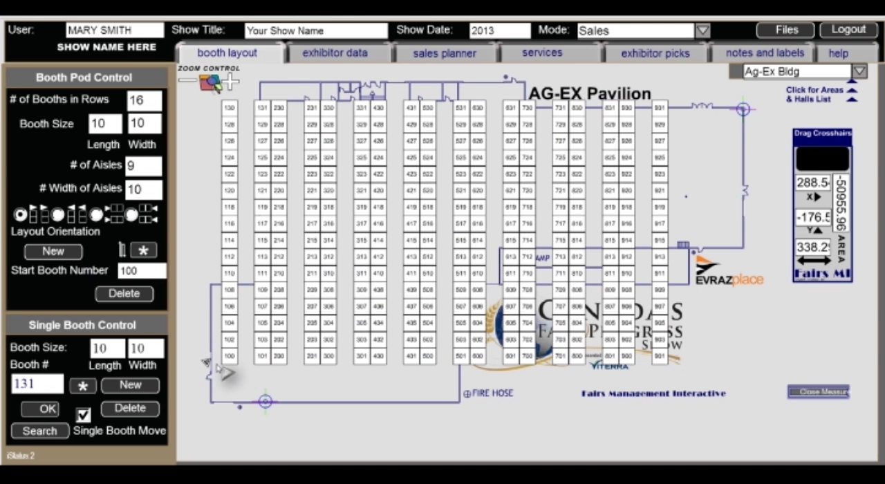
drag(218, 368, 247, 376)
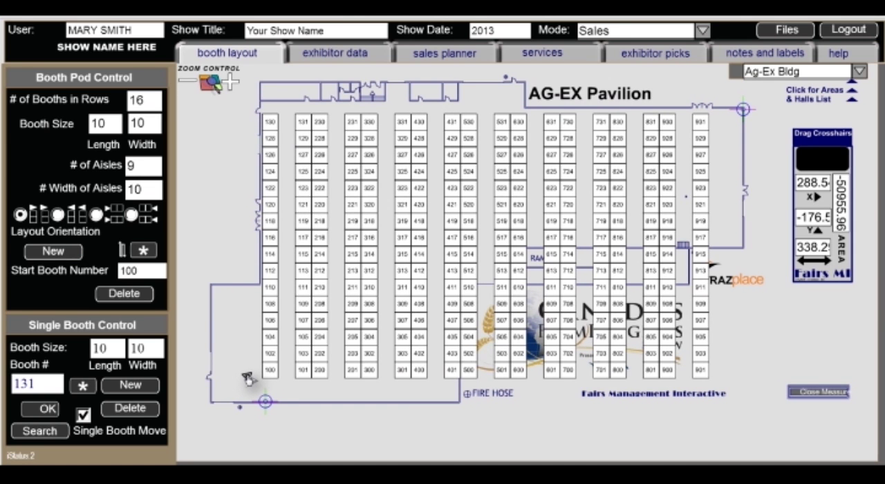
Delete booths 515, 614, 615, 714 and 715, which overlap the ramp
click(502, 254)
click(146, 408)
click(518, 257)
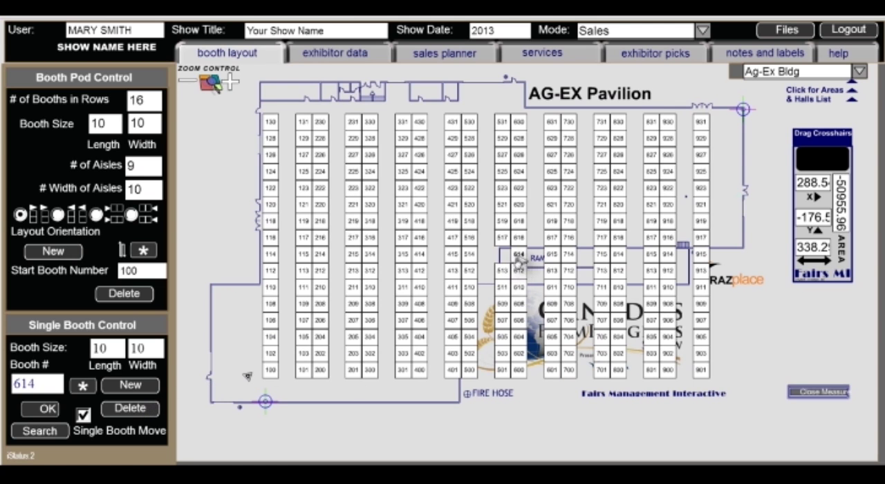
click(129, 408)
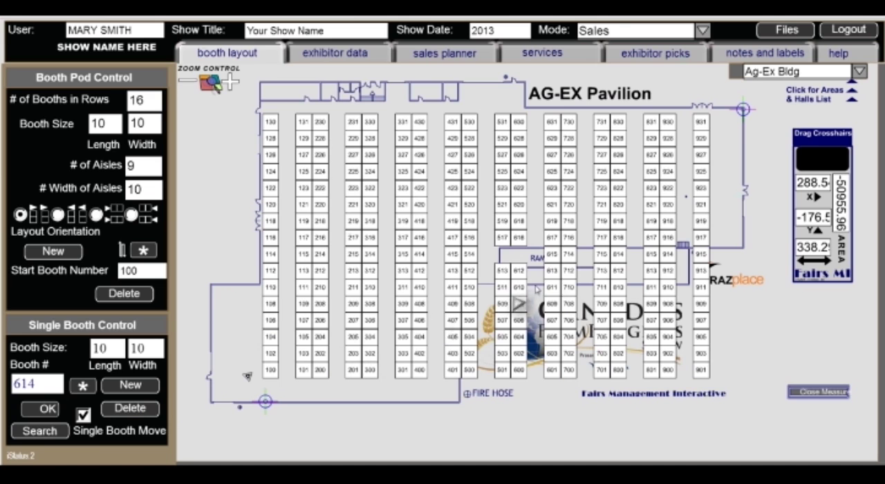
click(553, 254)
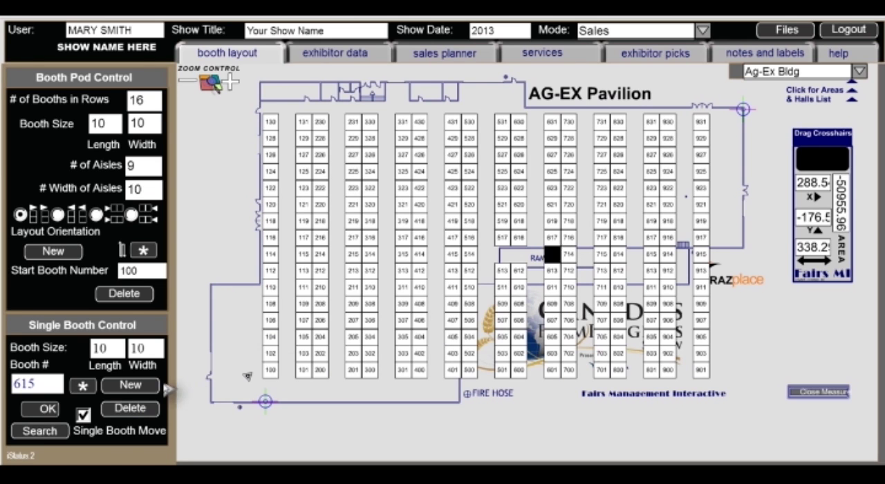
click(131, 408)
click(569, 262)
click(131, 408)
click(604, 256)
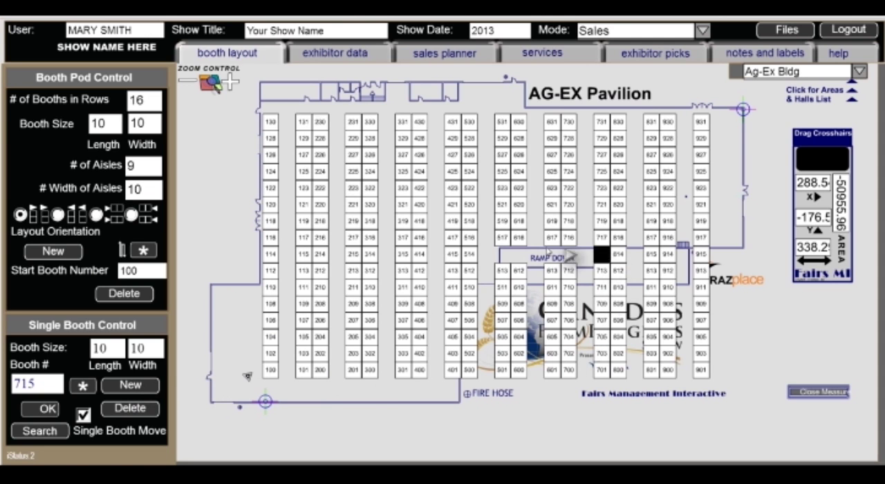
click(135, 408)
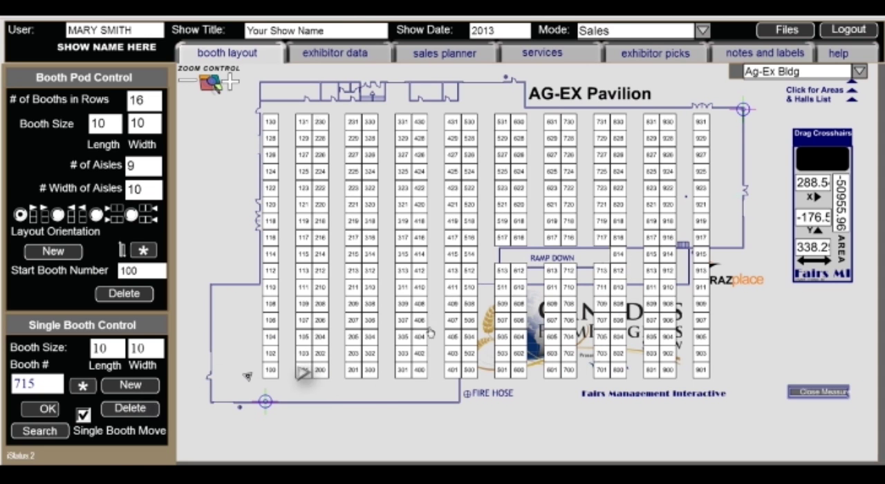
Delete booths 517, 616 and 617 along the upper edge of the ramp
click(503, 237)
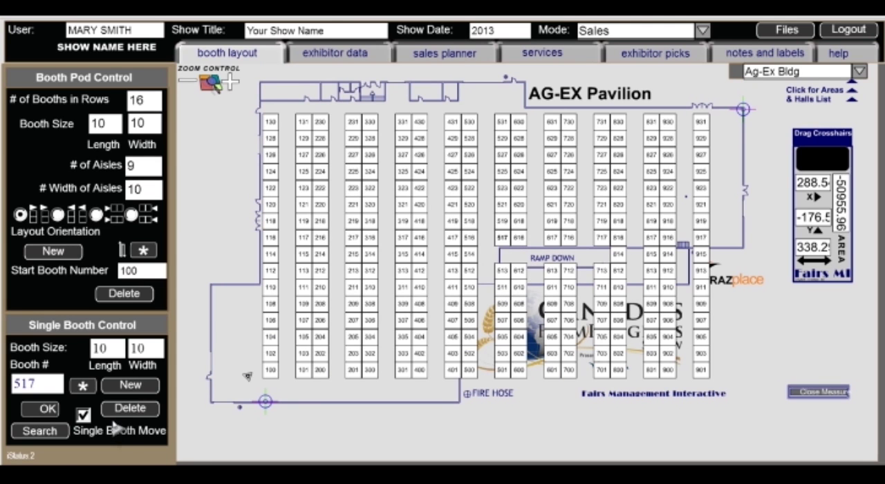
click(129, 412)
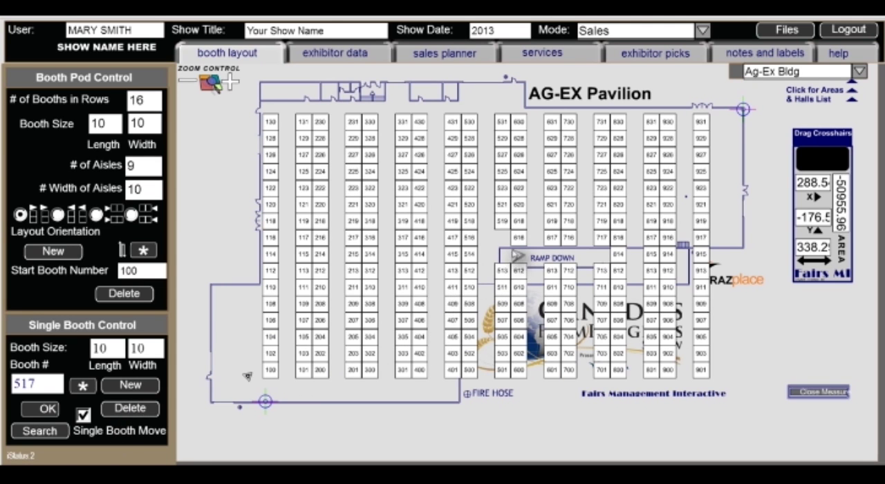
click(519, 237)
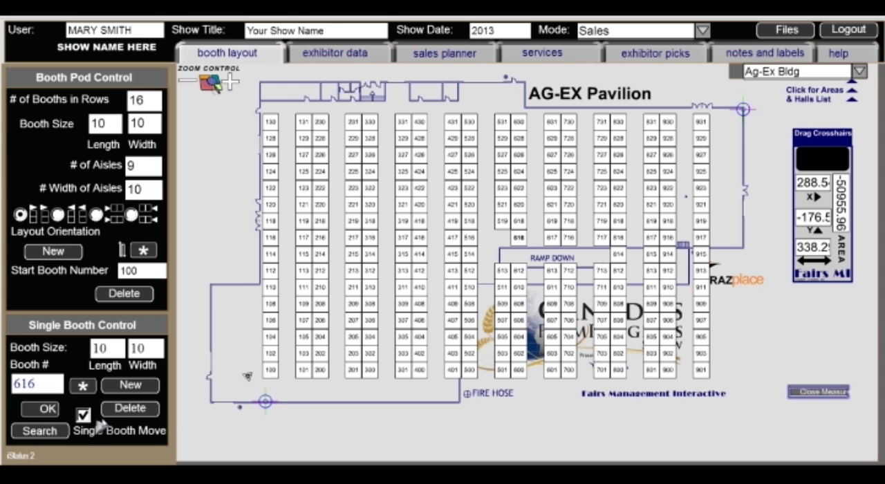
click(130, 413)
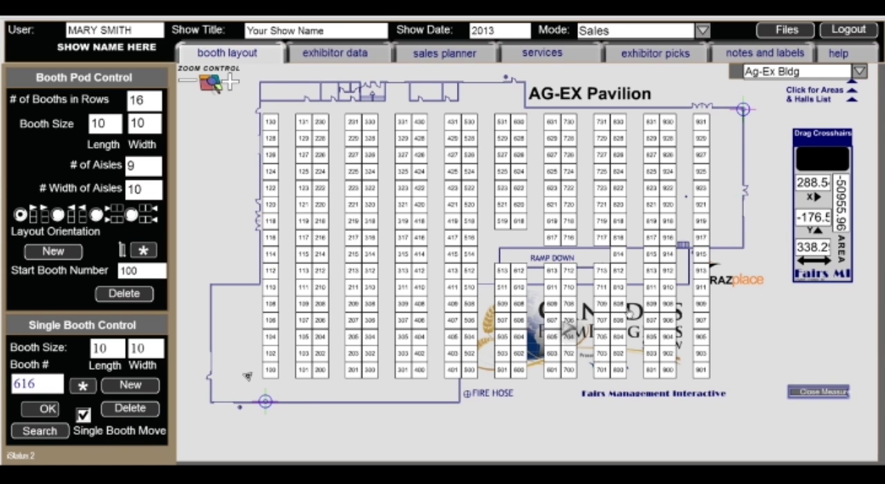
click(556, 242)
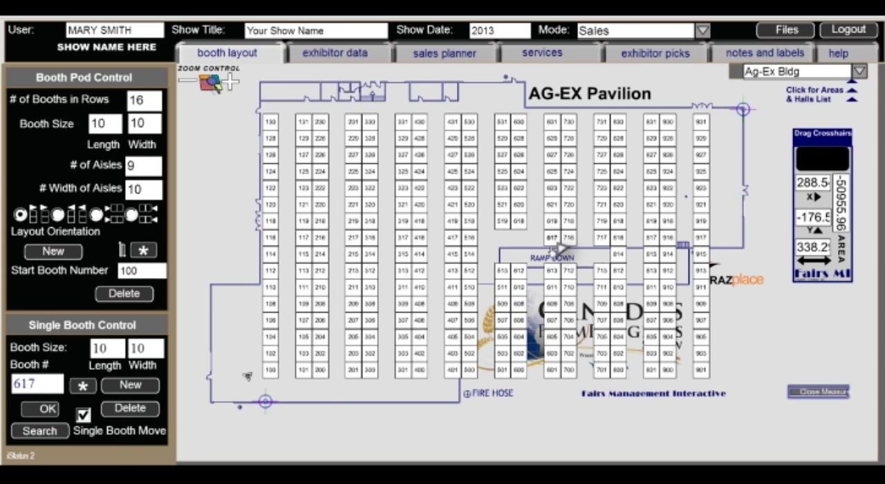
click(142, 413)
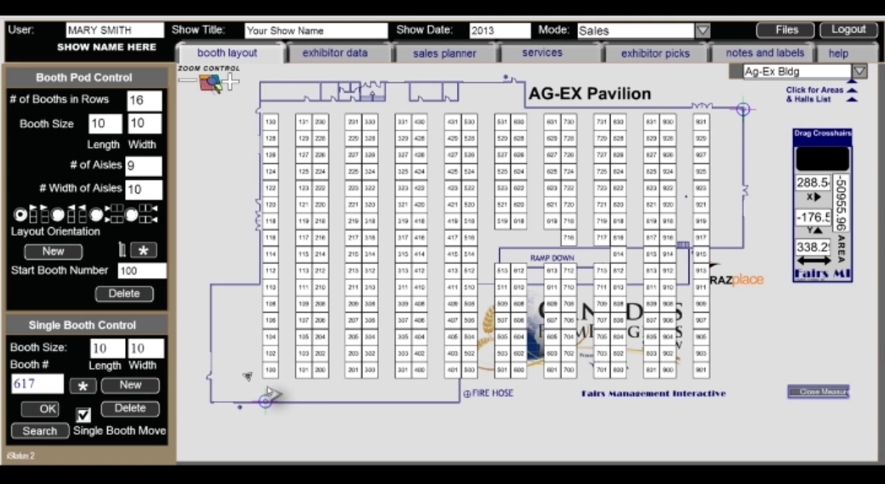
Delete the entire booth pod and set the pod's start booth number to 1100
click(140, 300)
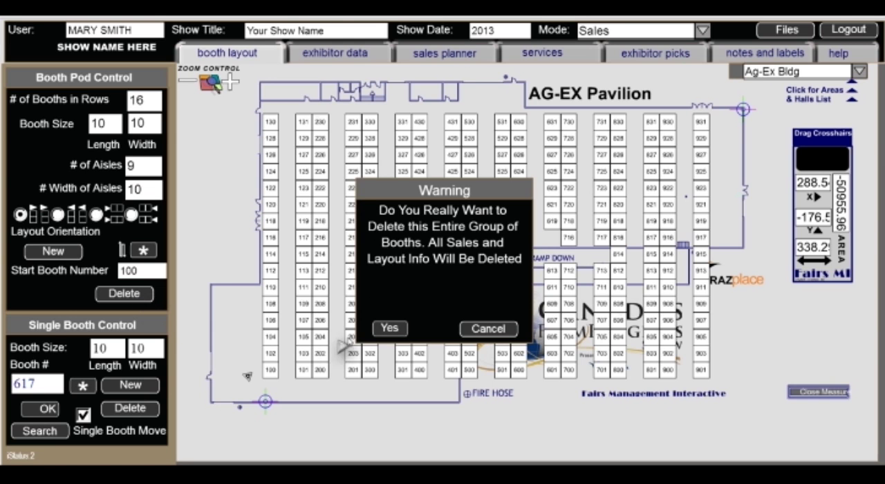
click(389, 330)
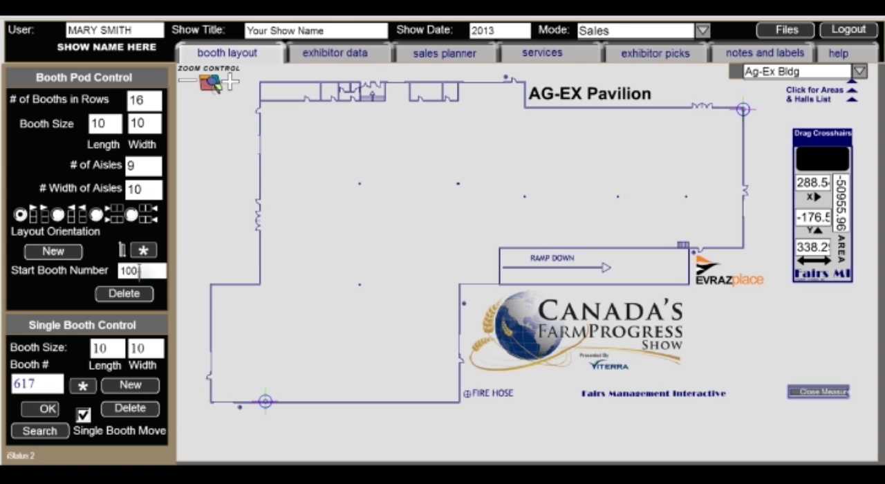
drag(139, 270, 132, 271)
click(138, 271)
click(125, 271)
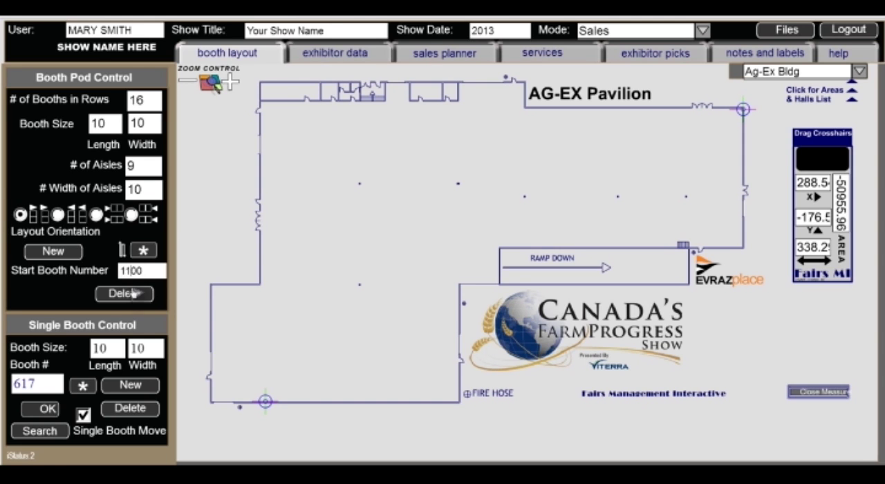
text(1)
Try a 9-aisle booth pod numbered from 1100 across the hall, and delete the whole pod
click(56, 252)
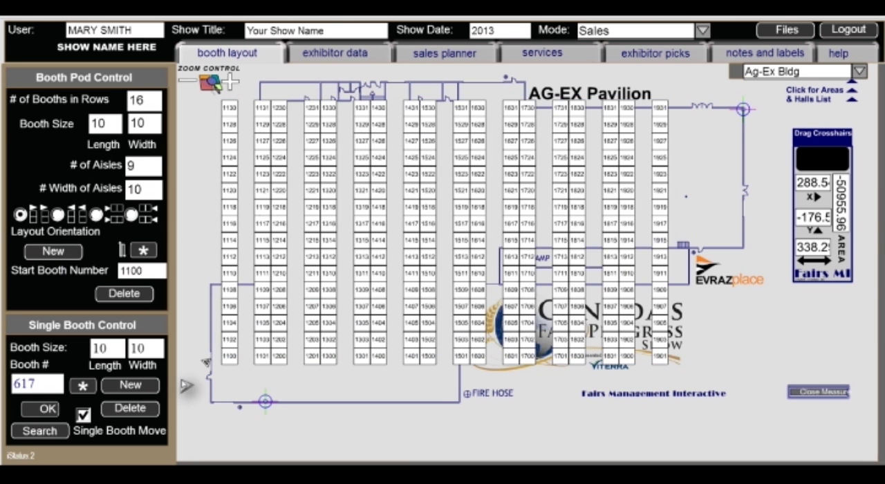
drag(206, 370, 249, 384)
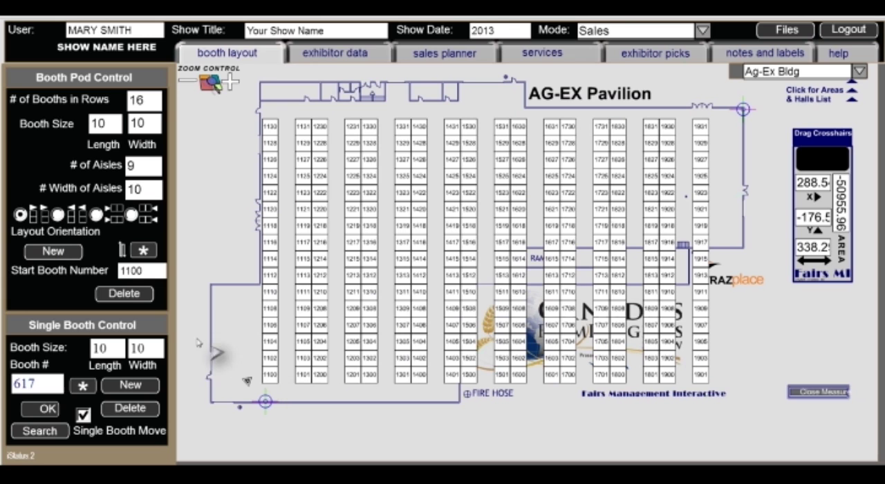
click(125, 294)
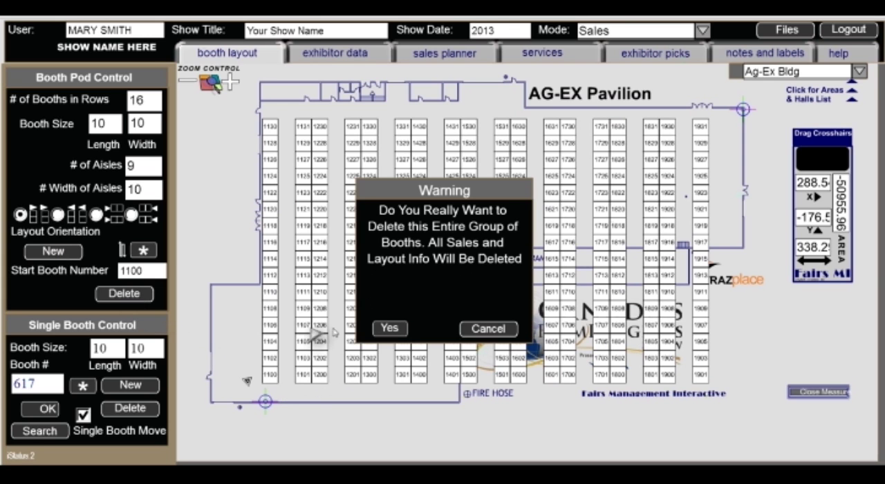
click(388, 330)
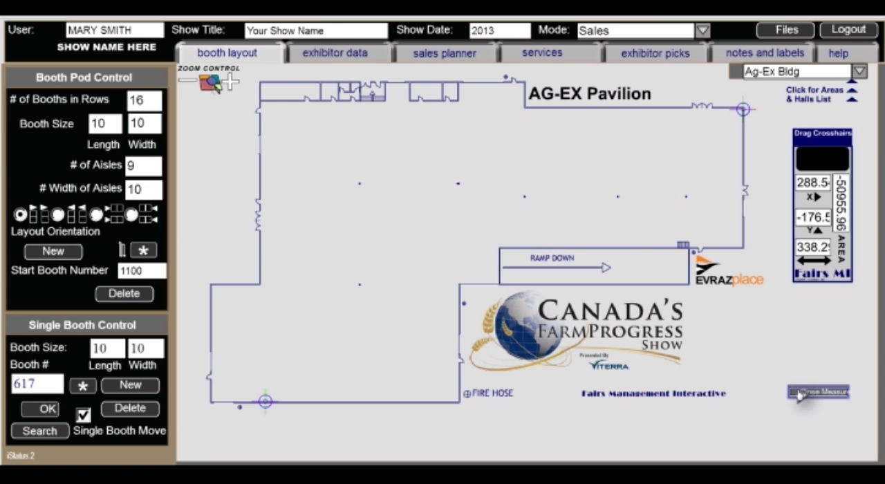
Measure the hall's lower wall and create a 4-aisle pod fitted between the upper-left wall and the wall beside the fire hose
drag(743, 109, 253, 299)
drag(351, 359, 456, 409)
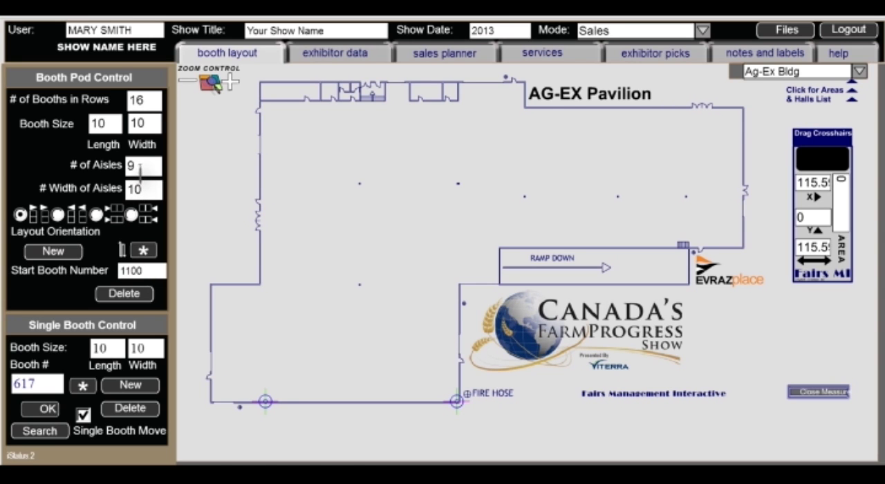
drag(138, 168, 123, 168)
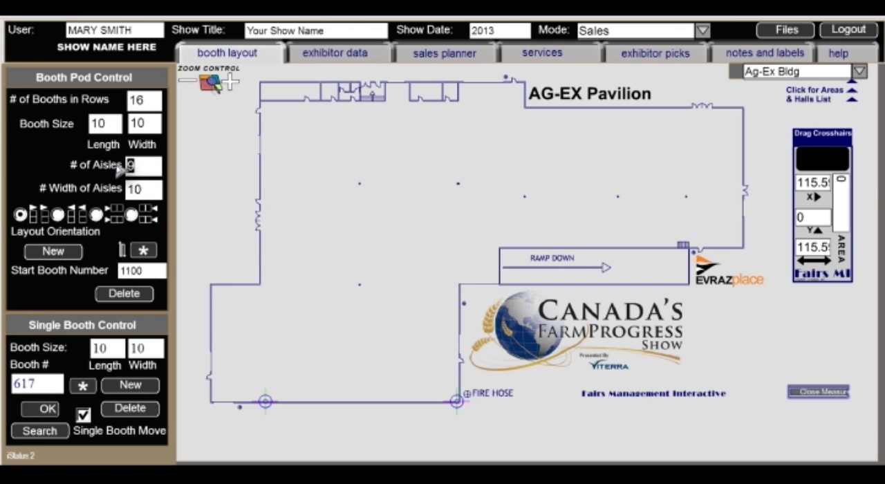
text(4)
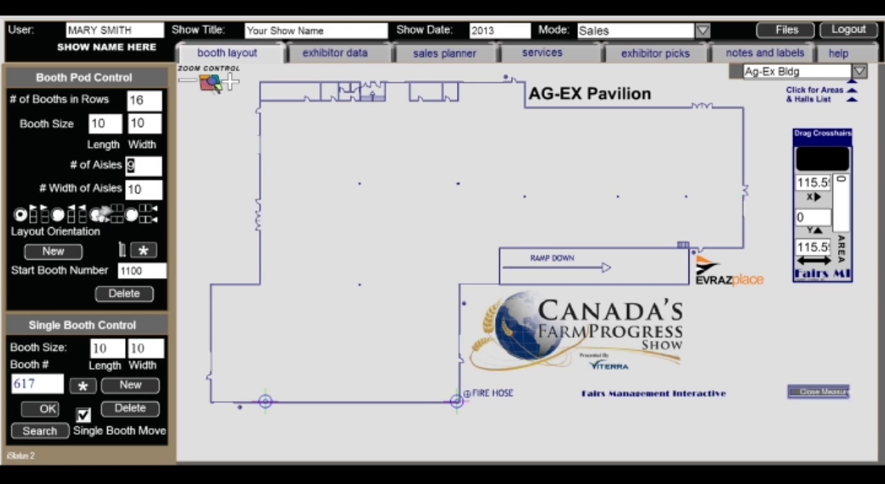
click(55, 252)
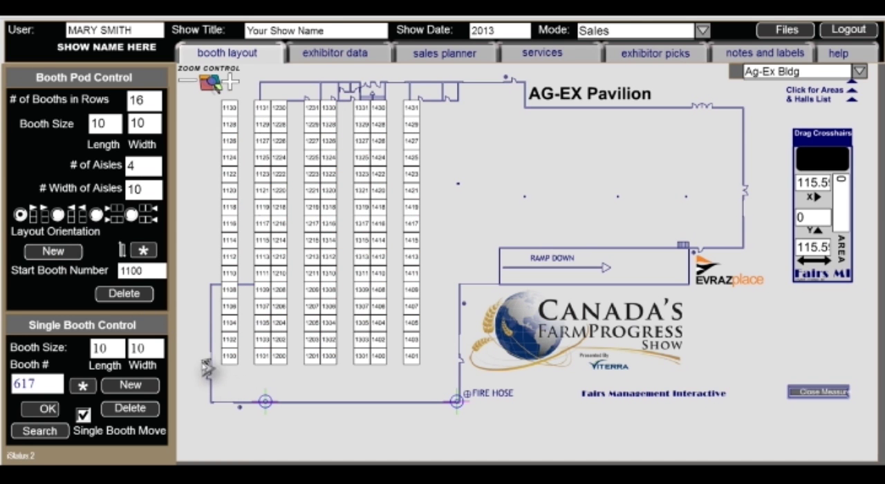
drag(208, 365, 246, 384)
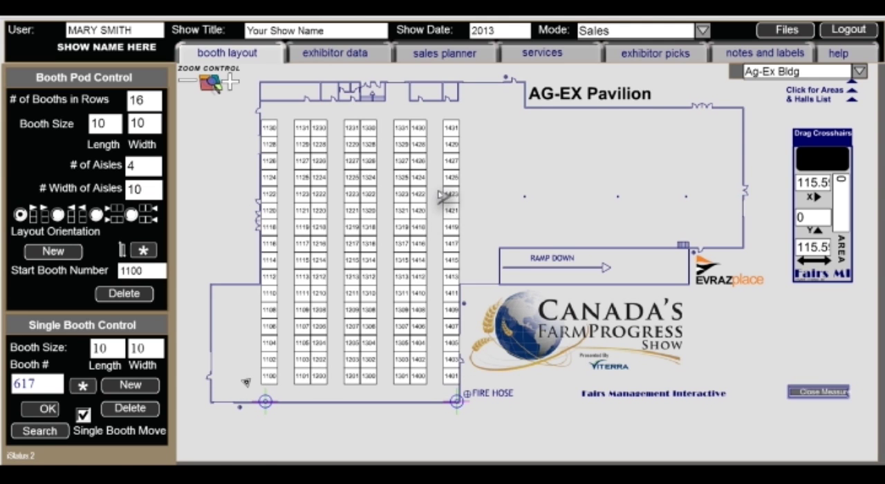
Measure the hall's right wall above the ramp and set the pod to 6 booths per row and 12 aisles
mouse_move(265, 402)
mouse_down()
mouse_move(725, 193)
mouse_move(735, 112)
mouse_up()
drag(460, 406, 744, 252)
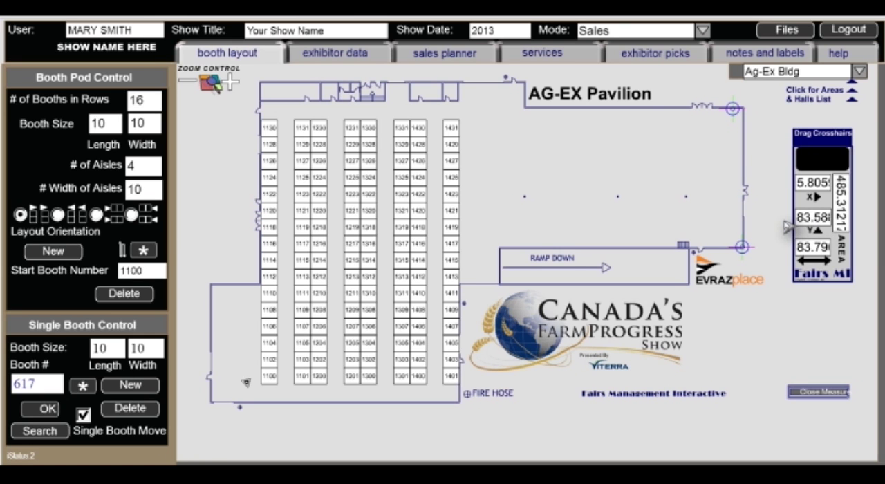
drag(155, 103, 125, 99)
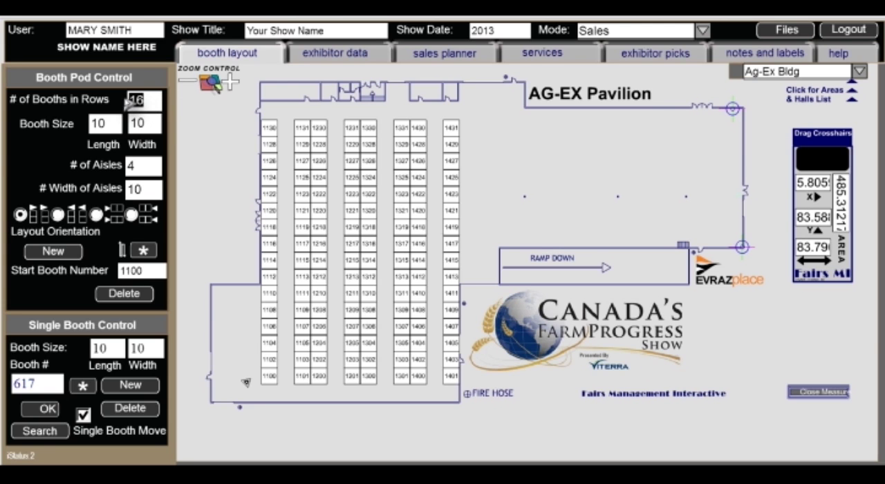
text(6)
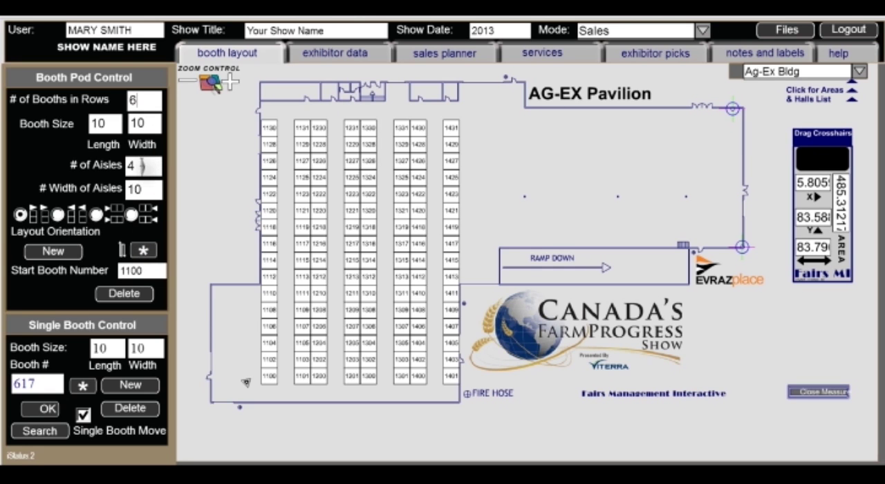
double_click(130, 166)
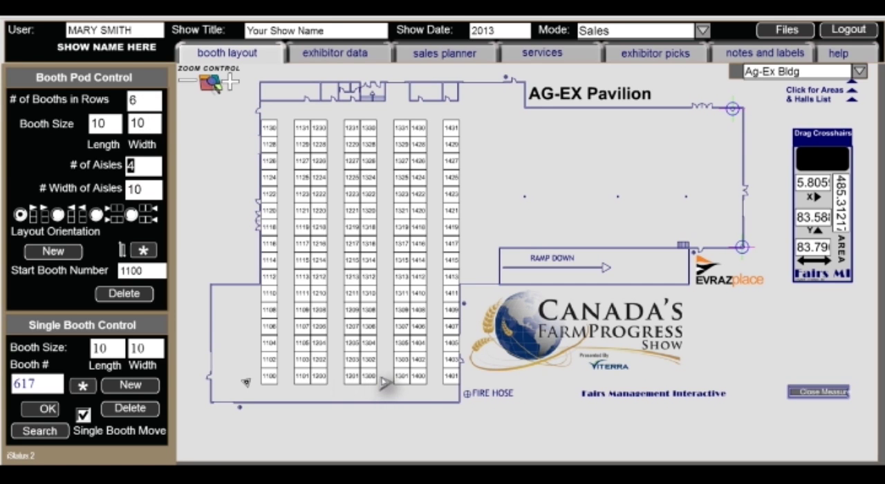
click(136, 102)
double_click(135, 101)
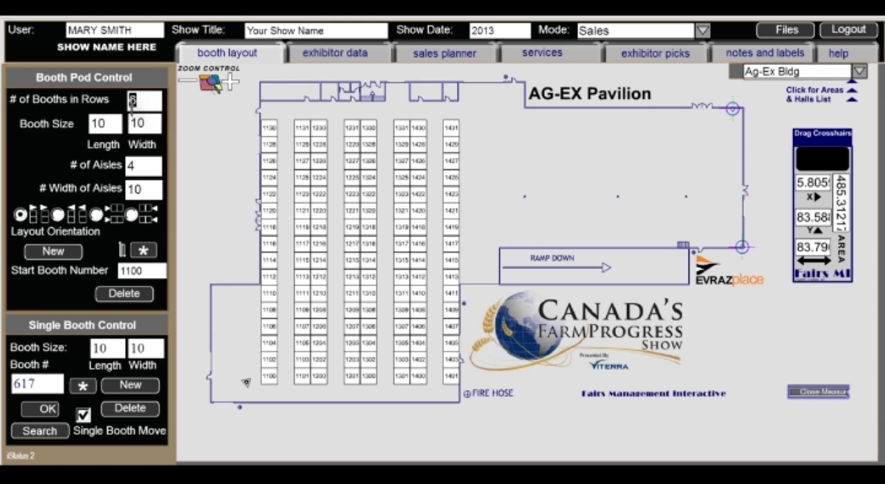
double_click(141, 167)
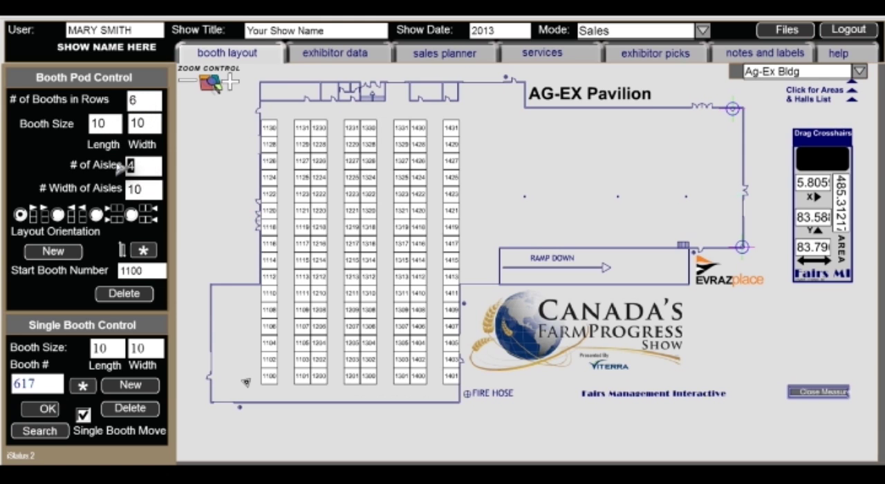
text(12)
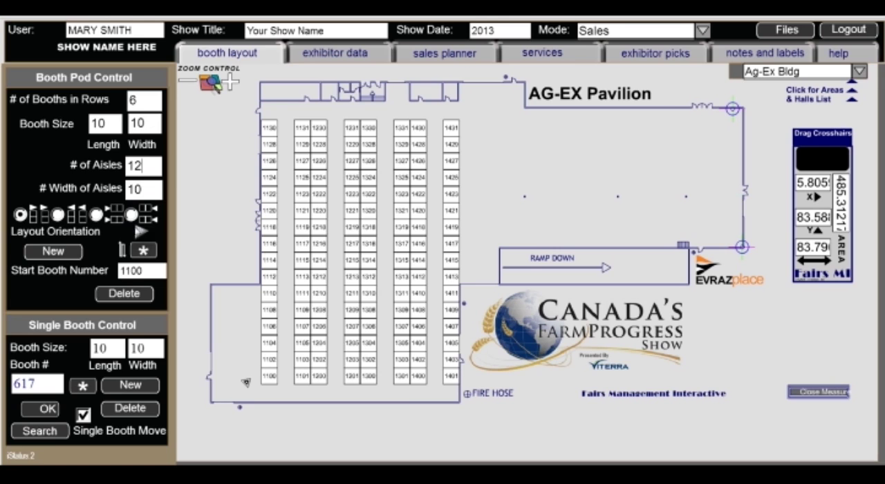
Set the start booth number for the next pod to 1518
drag(146, 272, 119, 271)
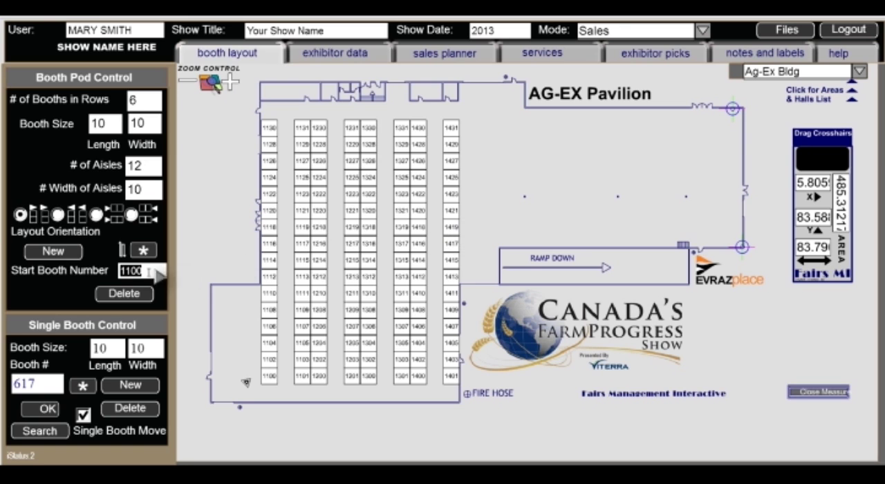
click(126, 270)
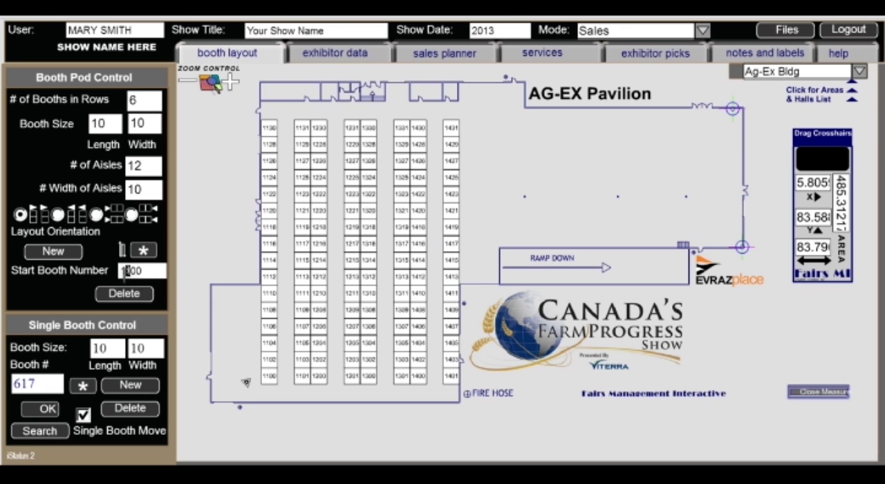
drag(130, 270, 154, 273)
text(1)
drag(126, 273, 132, 274)
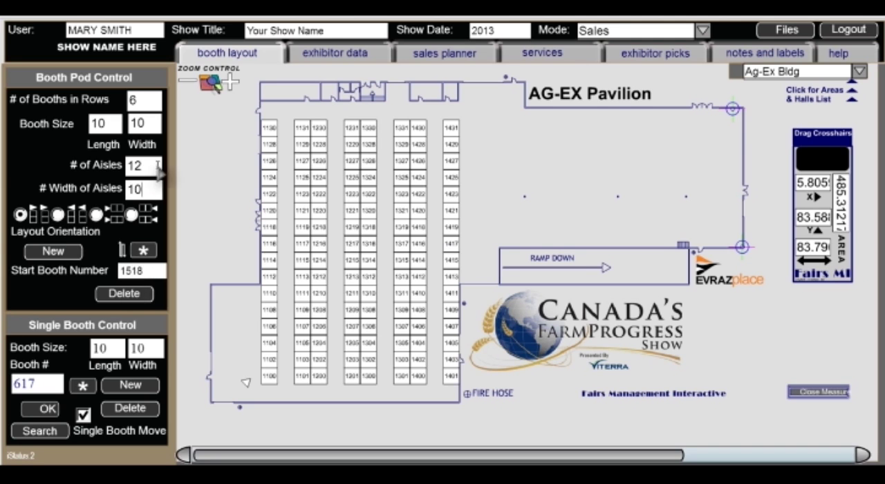
Create a pod with 7 booths per row and 5 aisles, and place it above the ramp with its first row against booths 1419 to 1431
drag(144, 169, 123, 170)
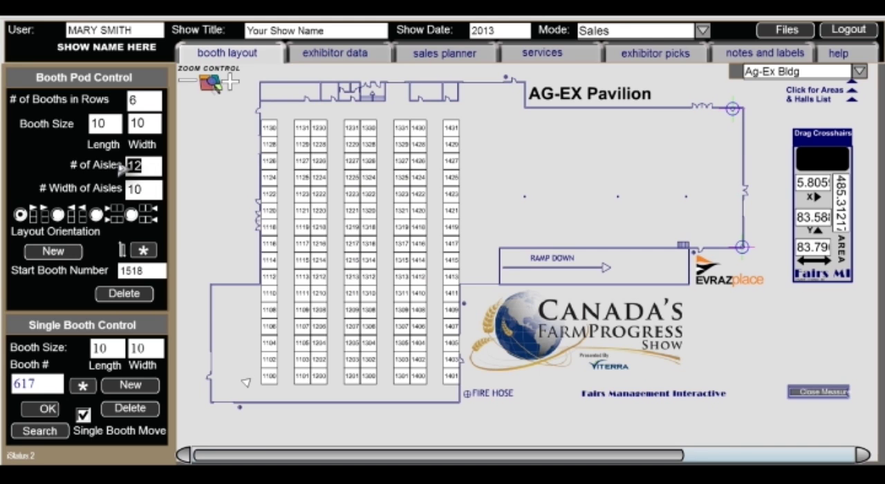
text(5)
drag(141, 101, 125, 101)
text(7)
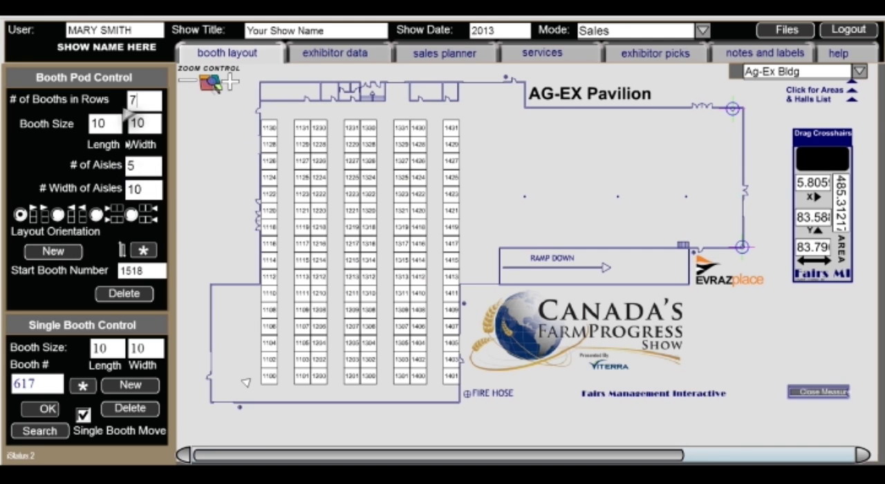
click(60, 258)
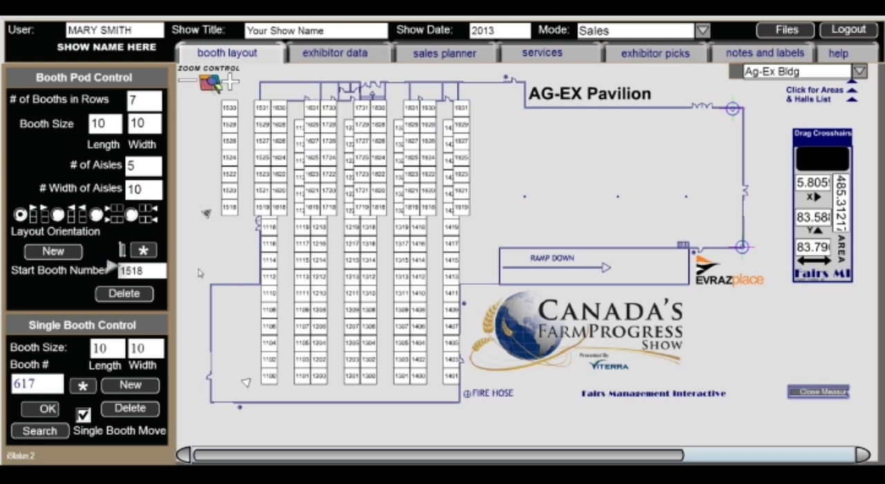
drag(210, 218, 443, 233)
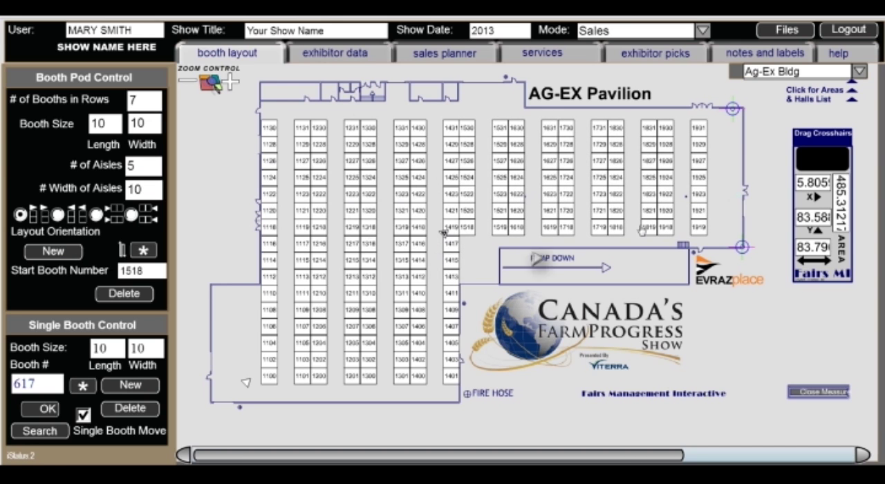
Add four single 10 by 10 booths copied from booth 1931 and stack them in a column along the hall's right wall
click(703, 131)
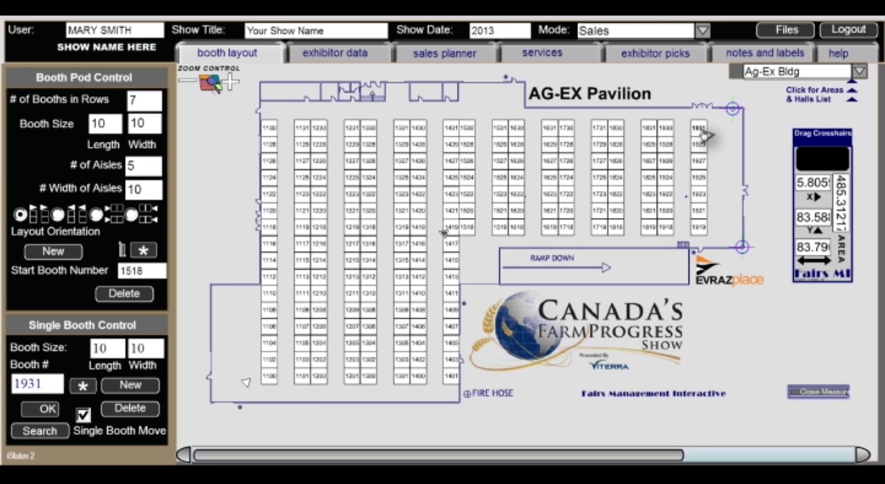
click(131, 387)
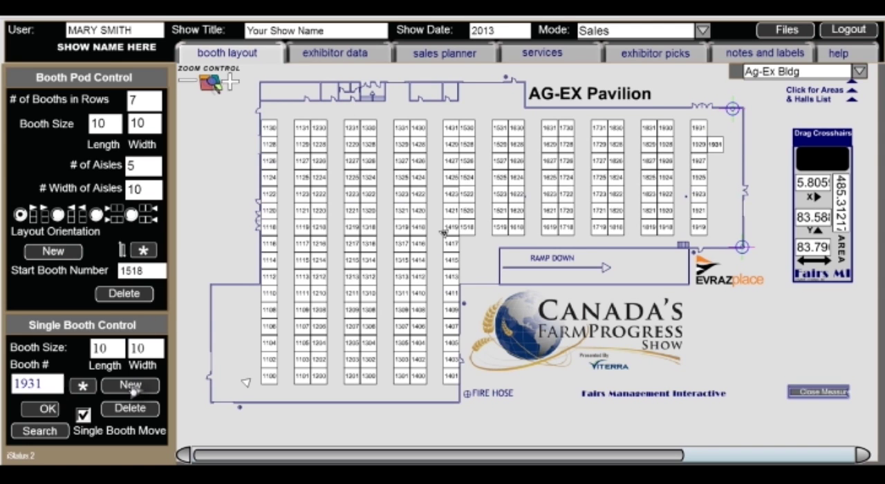
drag(715, 145, 733, 128)
drag(733, 163, 735, 146)
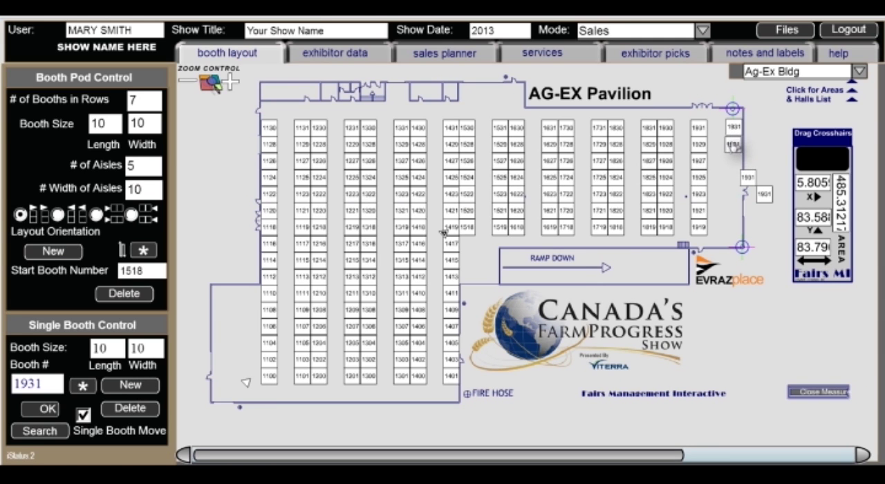
drag(745, 183, 732, 163)
drag(766, 196, 742, 186)
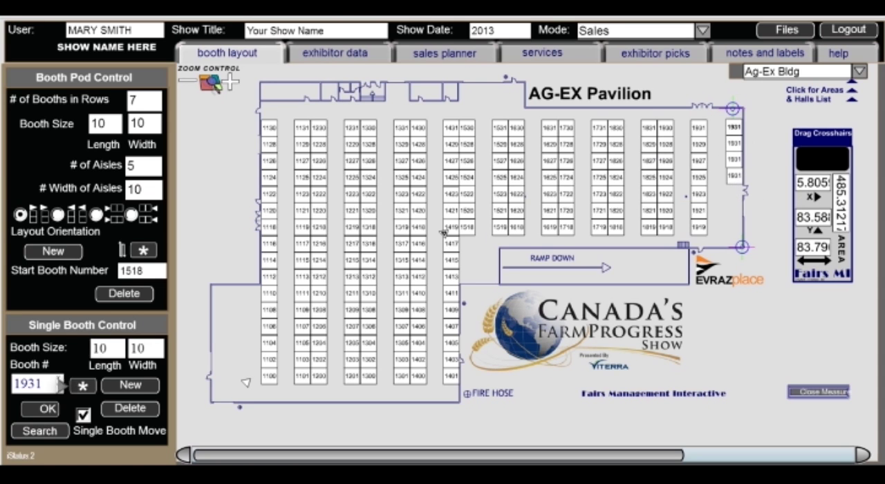
Renumber the top booth in the right-wall column as 2030
drag(37, 384, 43, 383)
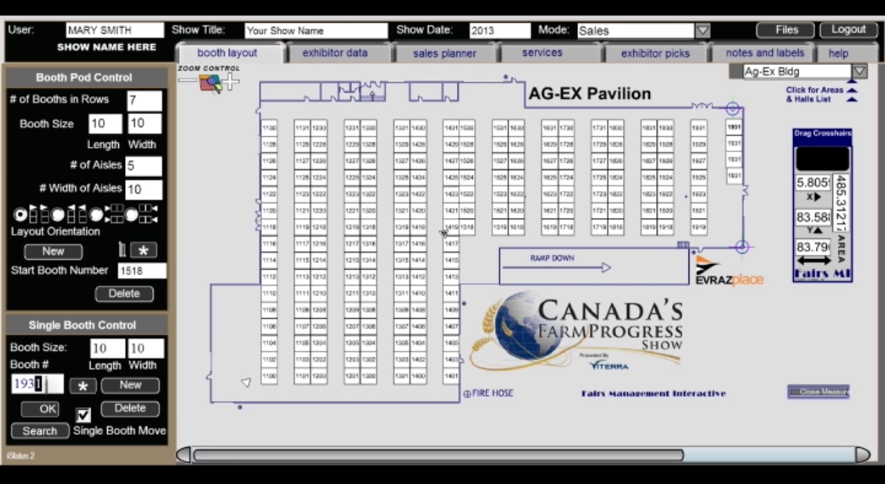
text(0)
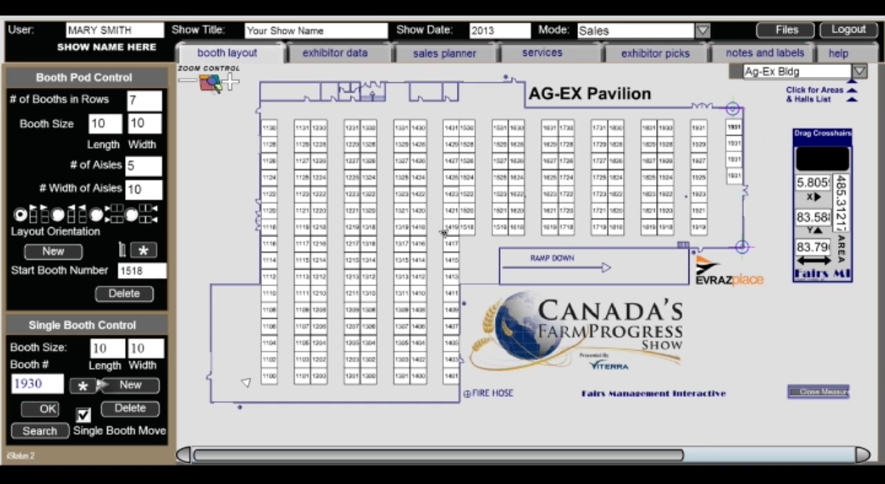
drag(45, 387, 15, 387)
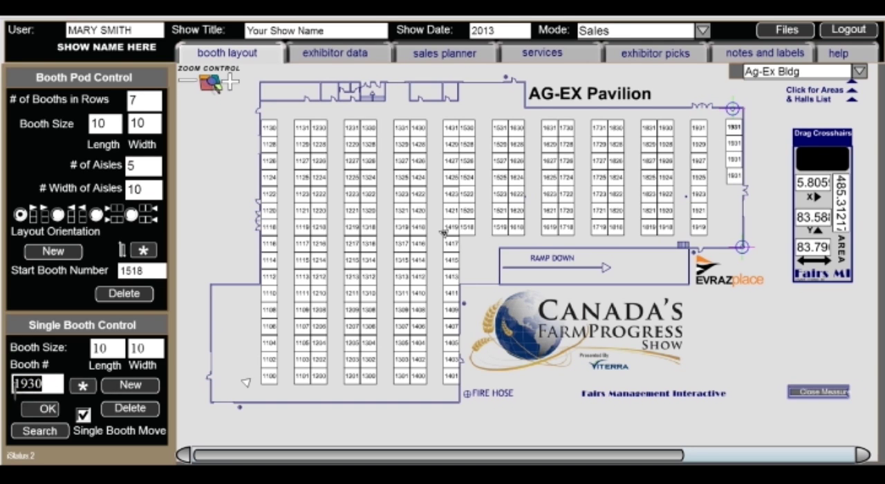
text(2030)
Change the number of the second booth from the top in the right-wall column
click(734, 143)
drag(54, 385, 3, 389)
text(202)
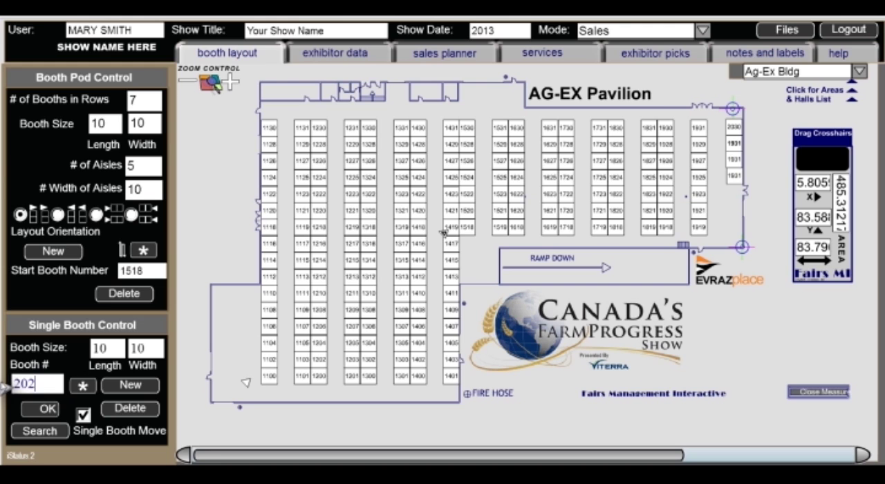